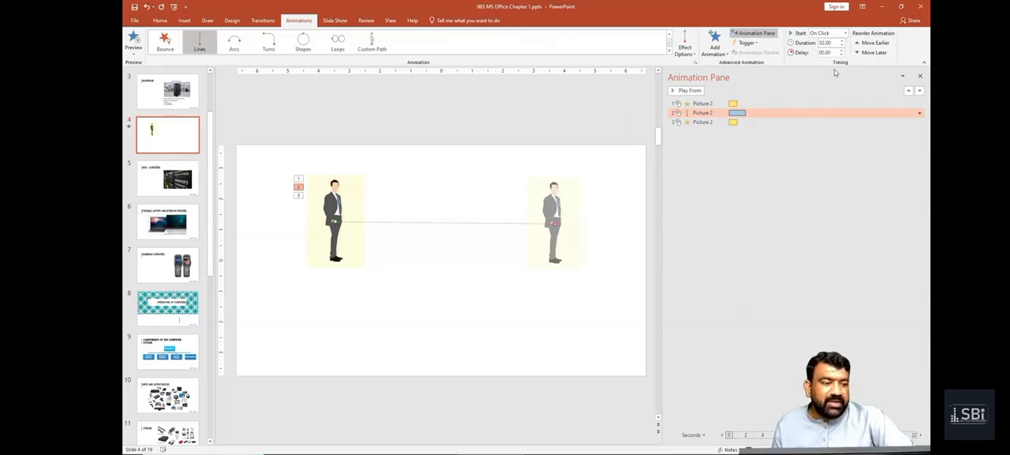
Step: Set the man picture's Lines motion path and its following Teeter animation to start After Previous
click(844, 33)
click(838, 60)
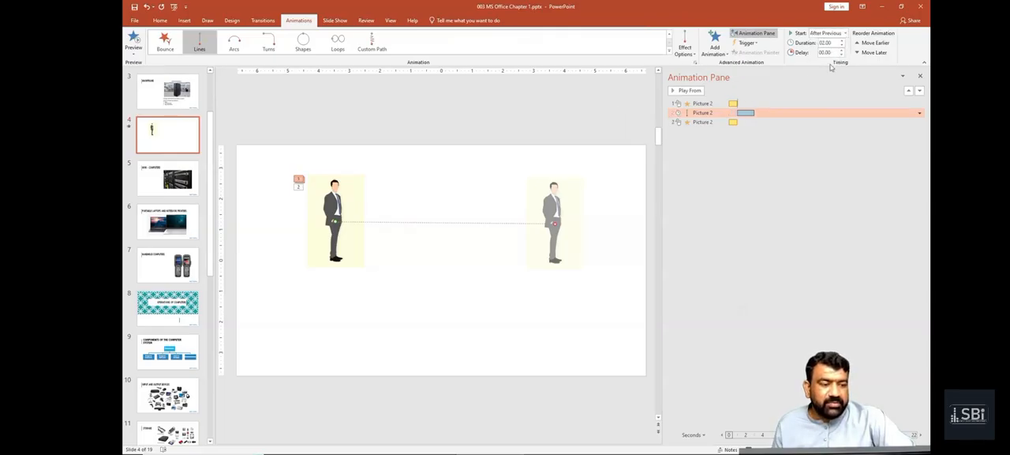
click(300, 185)
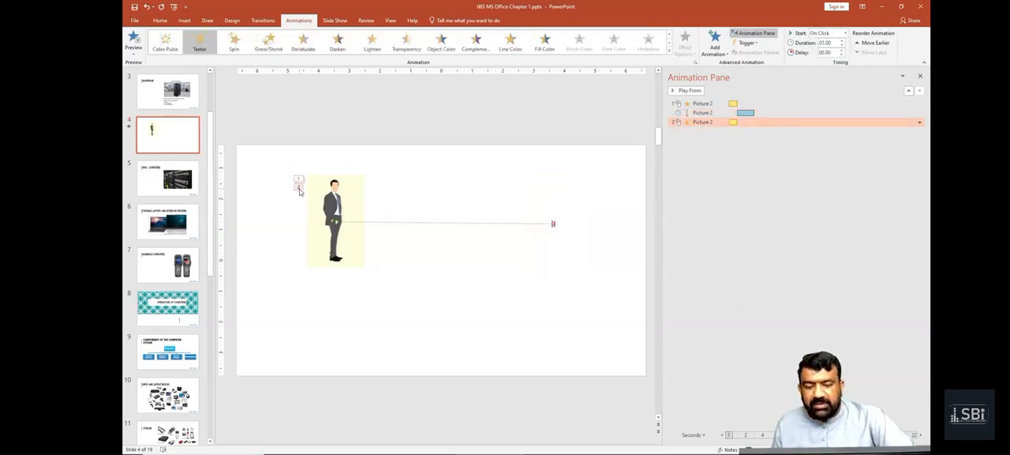
click(845, 33)
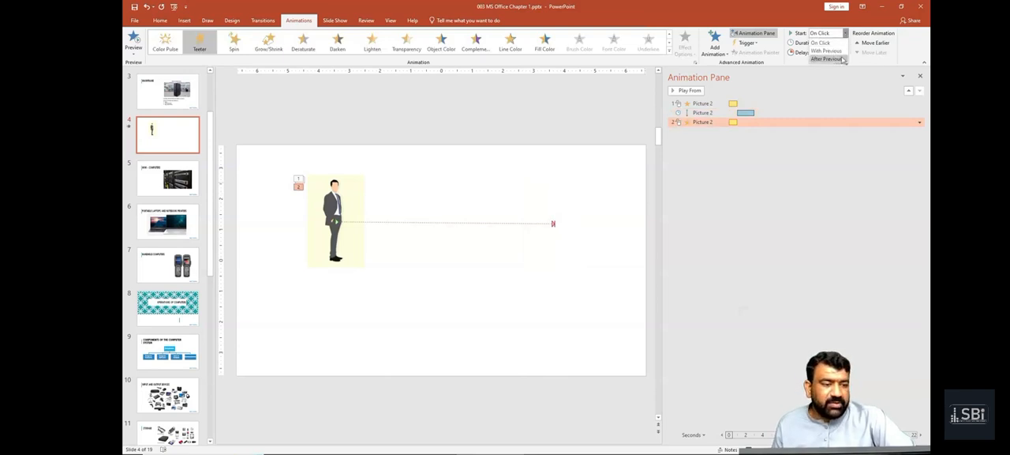
click(841, 59)
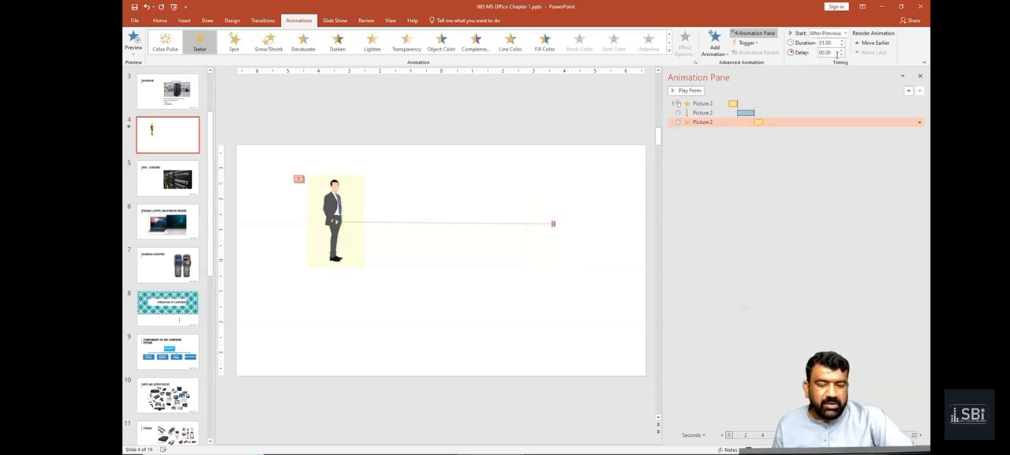
click(478, 254)
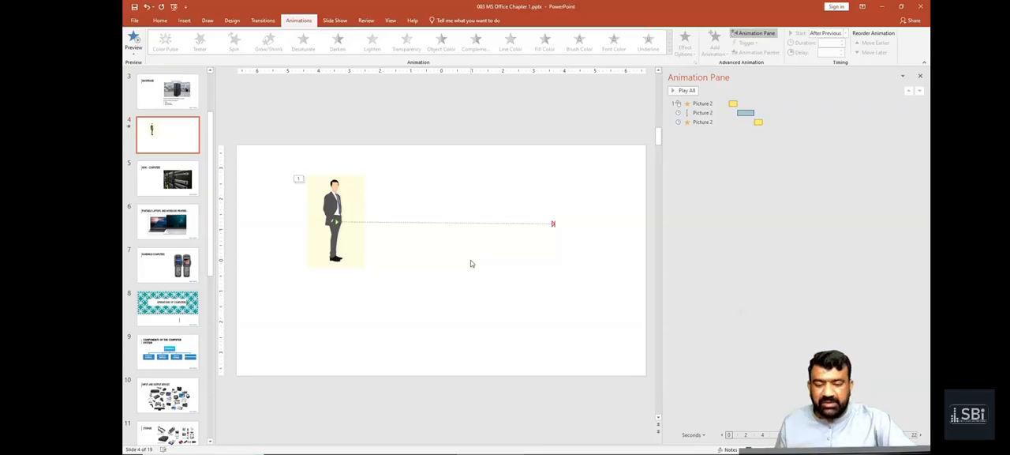
Step: Move the man picture down to the slide's left edge together with its motion path
click(350, 237)
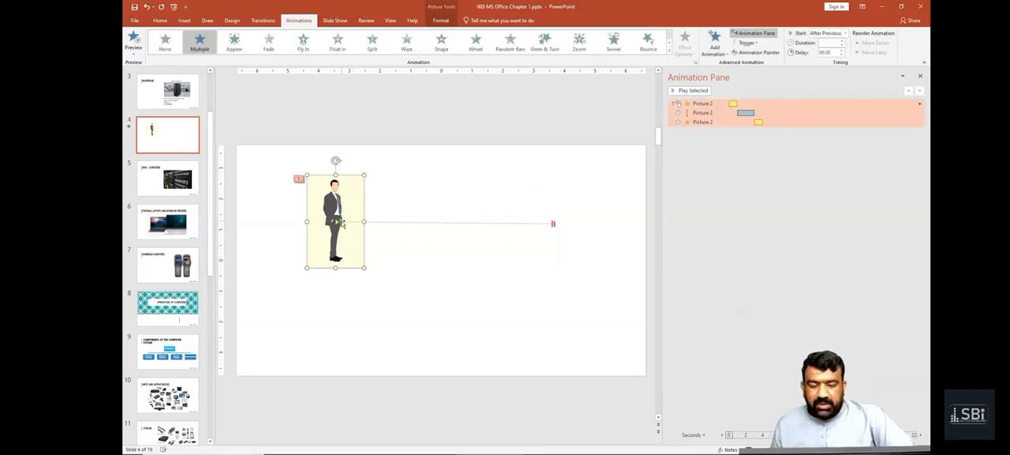
click(341, 223)
drag(334, 206, 270, 251)
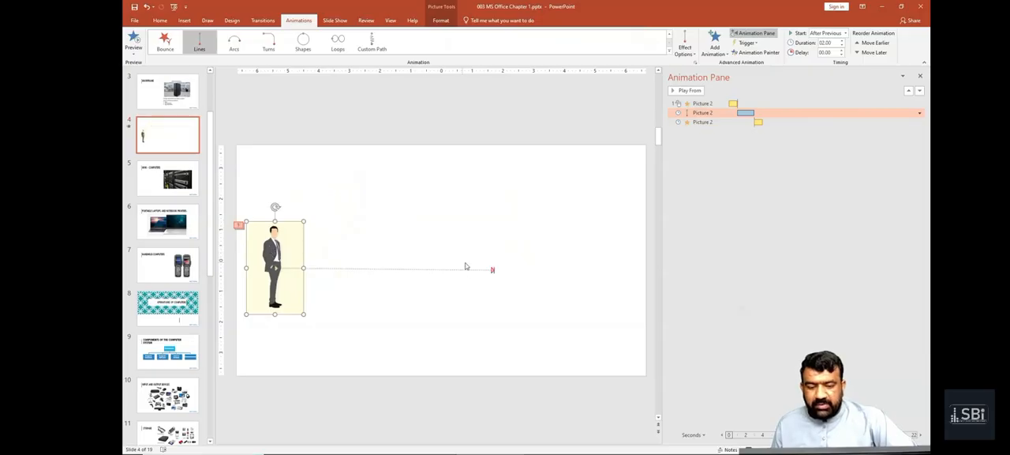
Step: Shorten the man's line motion path so it ends left of the slide's centre, and play all animations
drag(494, 271, 466, 270)
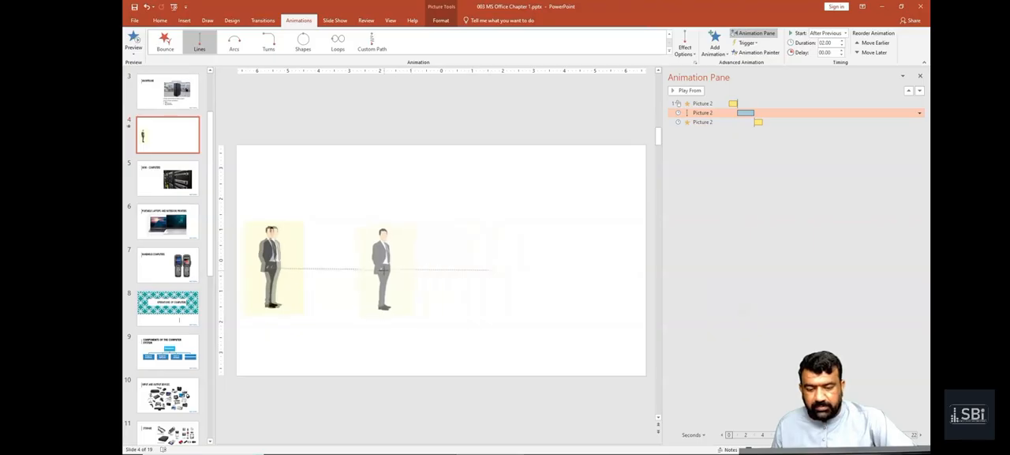
click(379, 333)
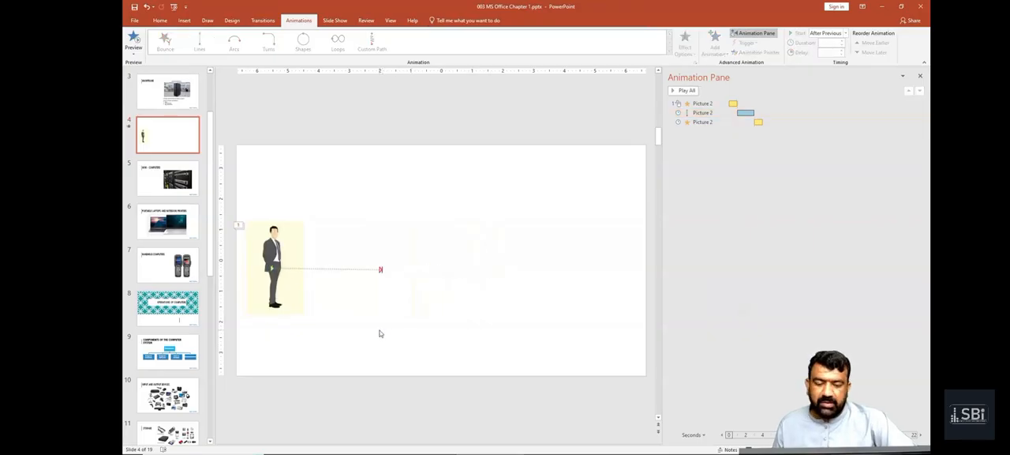
click(687, 90)
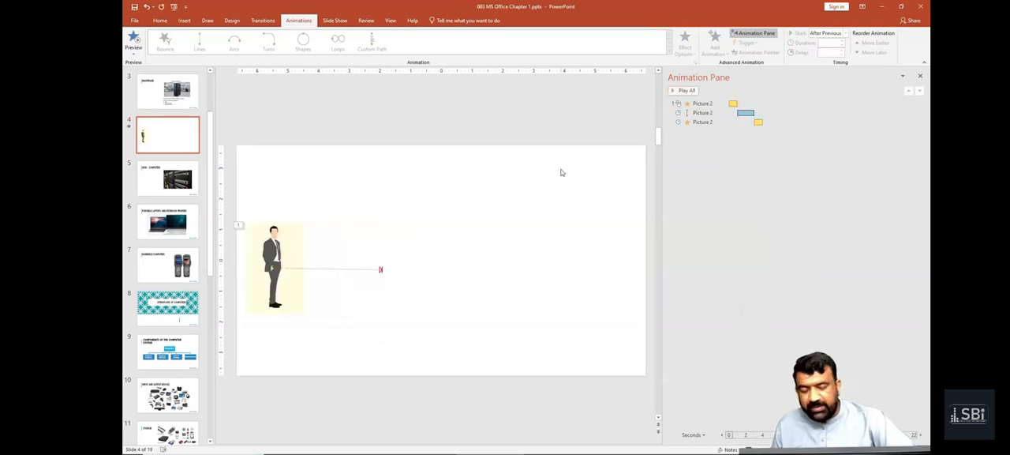
Step: Search the online 3D models for CAR and insert the black and white jeep model on the slide
click(184, 20)
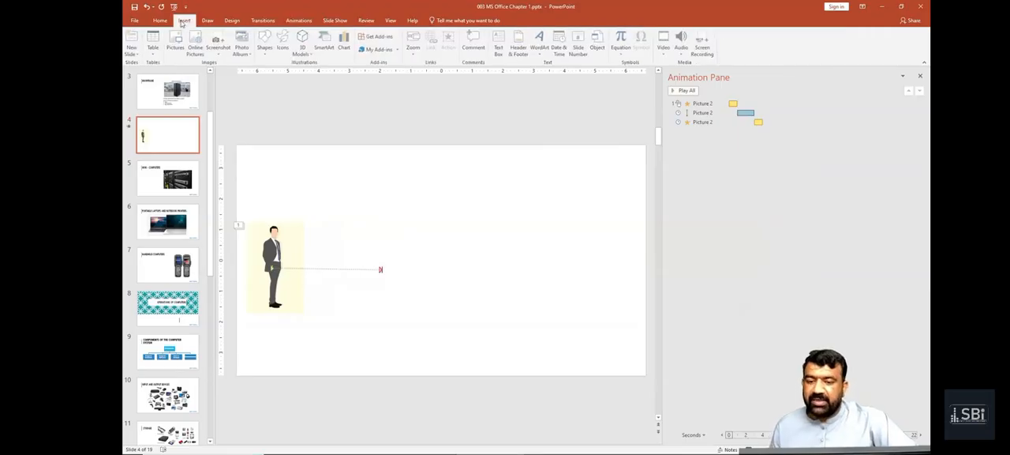
click(298, 43)
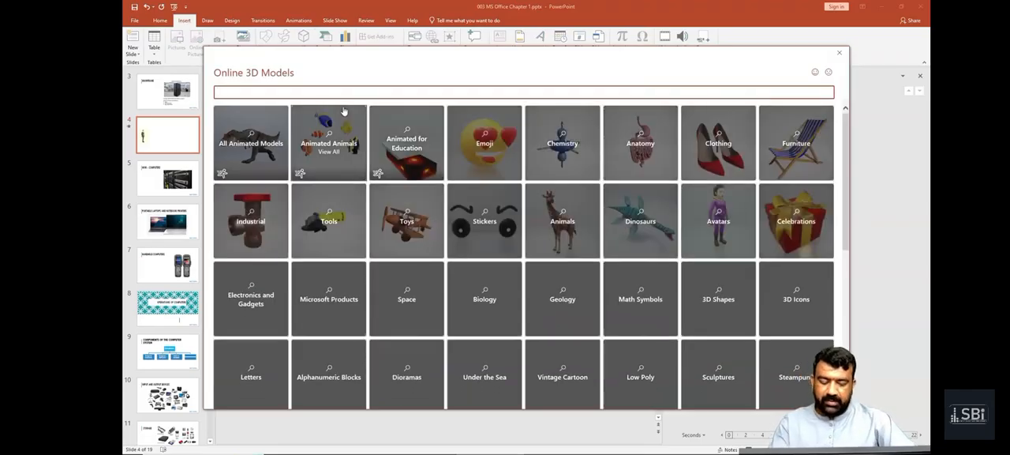
key(Return)
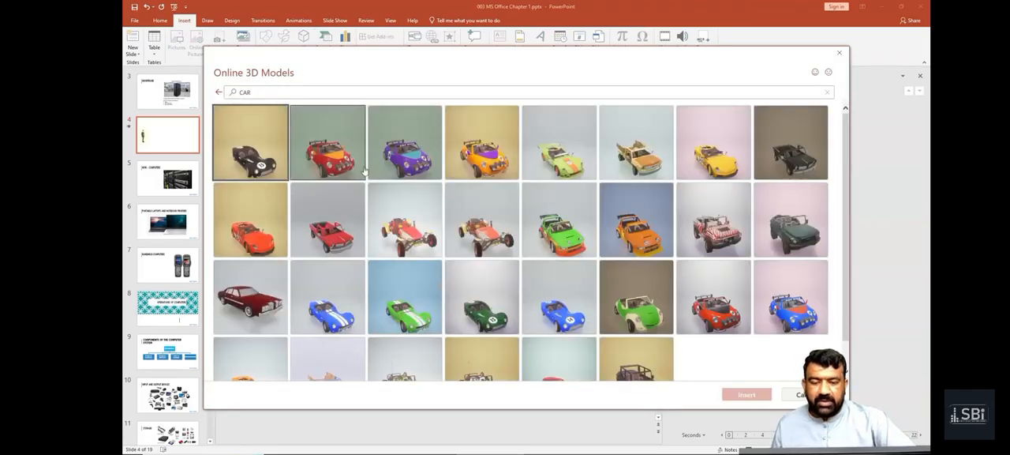
scroll(565, 292, down, 1)
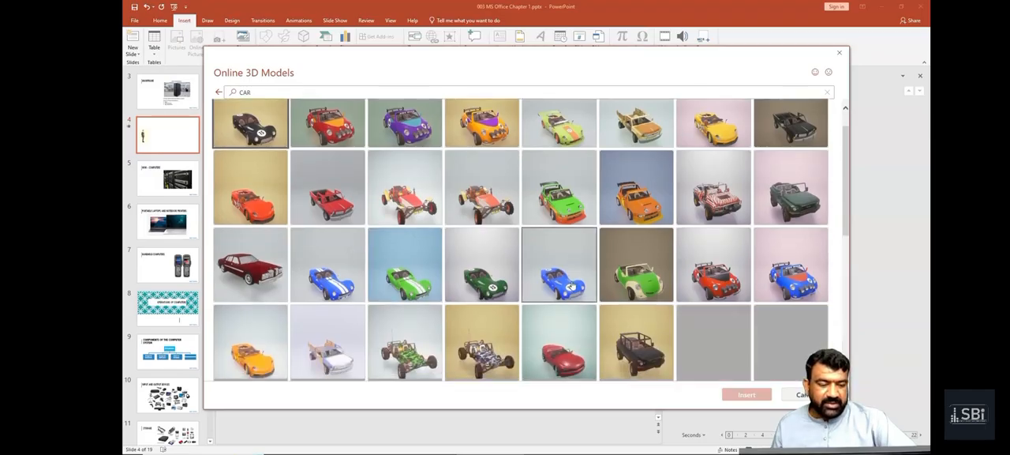
scroll(572, 285, down, 5)
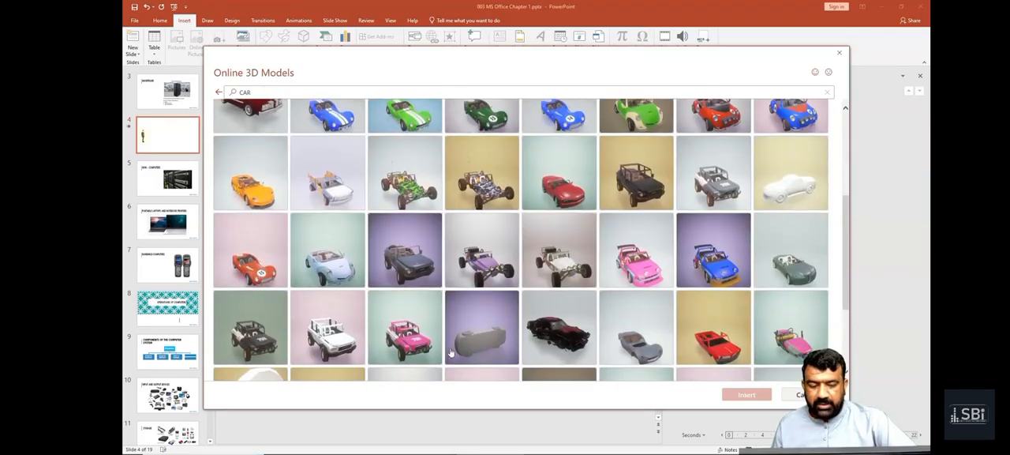
scroll(703, 340, down, 5)
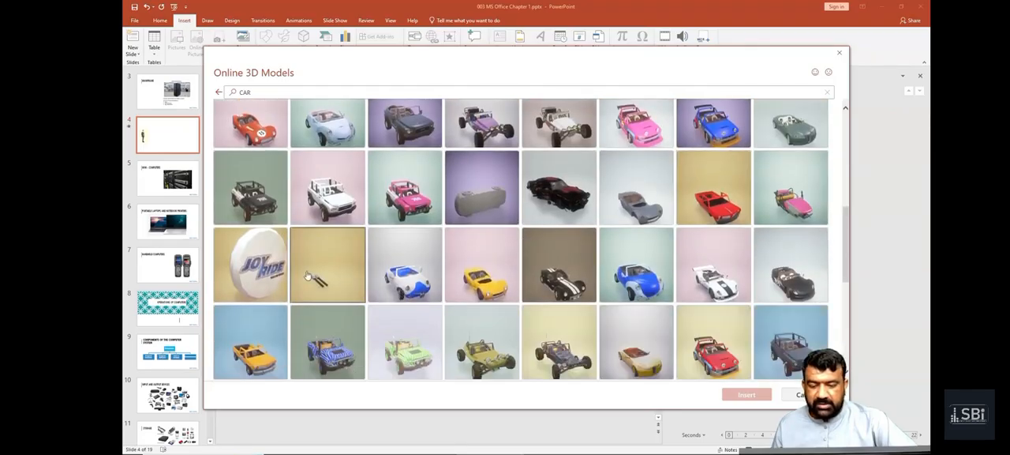
double_click(278, 204)
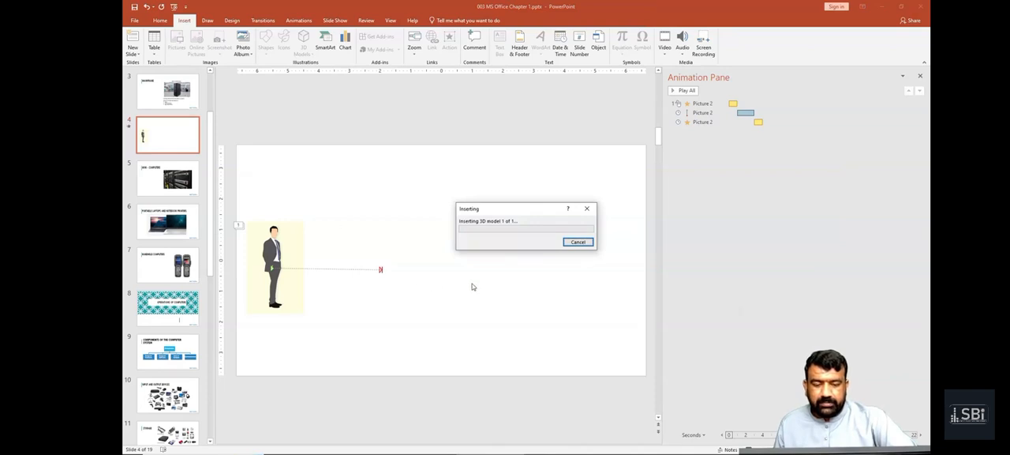
Step: Place the jeep model at the slide's right edge, facing the man, and reduce its size
drag(423, 261, 568, 262)
drag(495, 218, 523, 232)
mouse_move(553, 272)
mouse_down()
mouse_move(563, 276)
mouse_move(550, 269)
mouse_up()
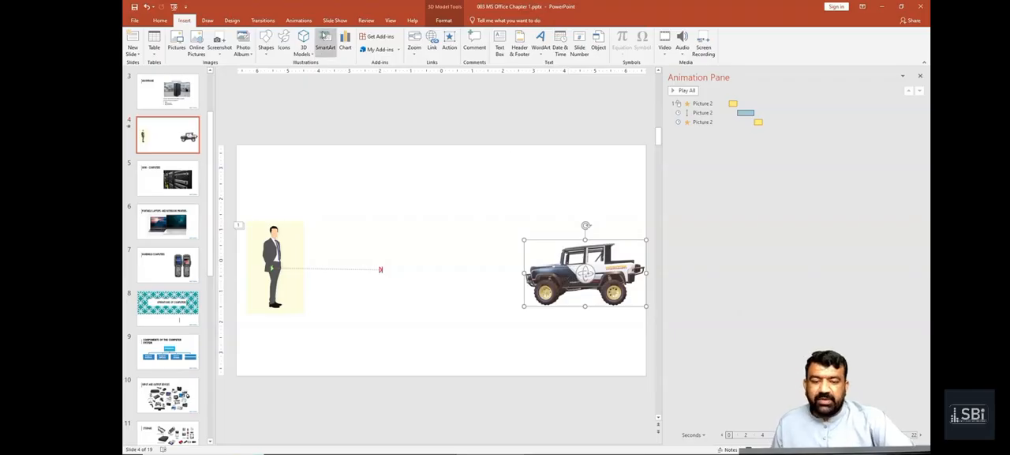
Step: Apply a Lines motion path to the jeep, ending near the slide's centre towards the man, and preview the animations
click(299, 20)
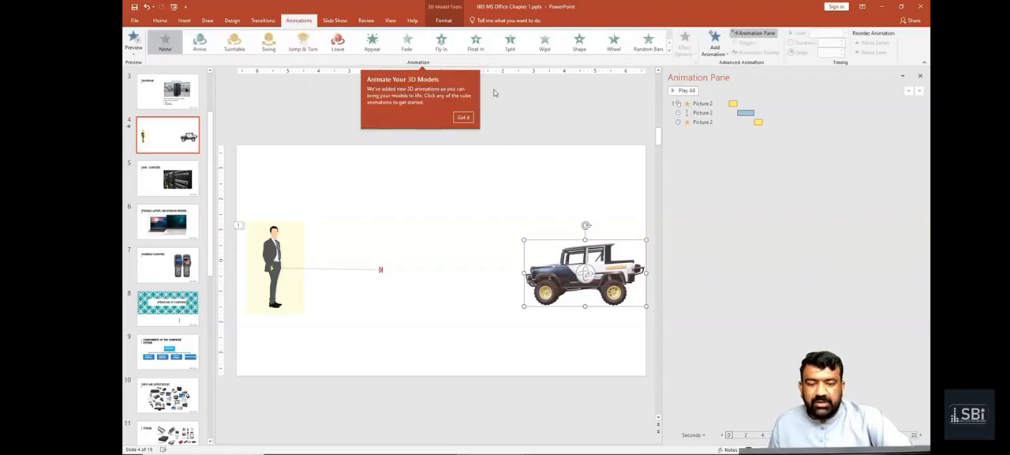
click(461, 118)
click(668, 50)
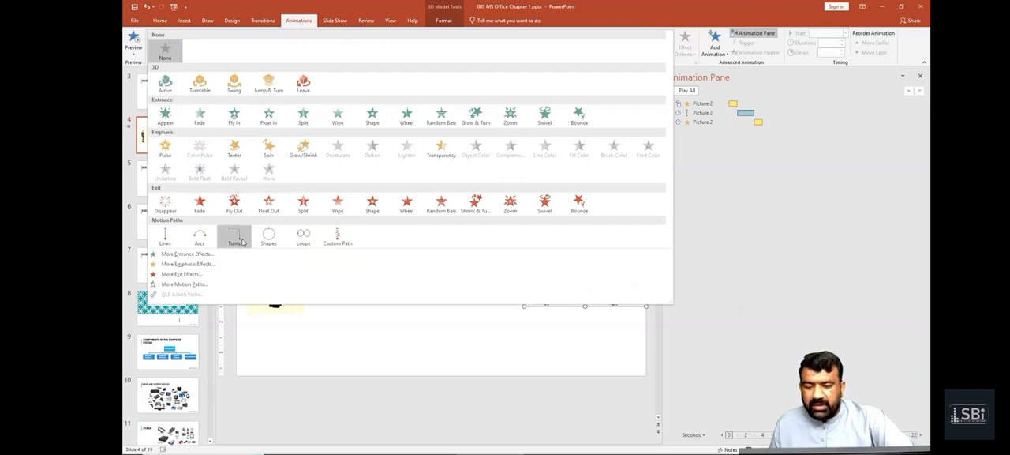
click(159, 243)
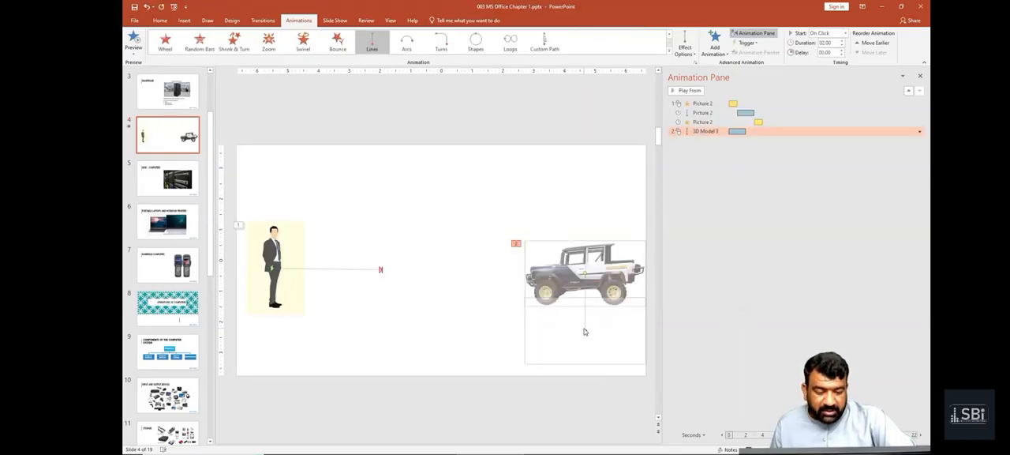
drag(584, 331, 433, 270)
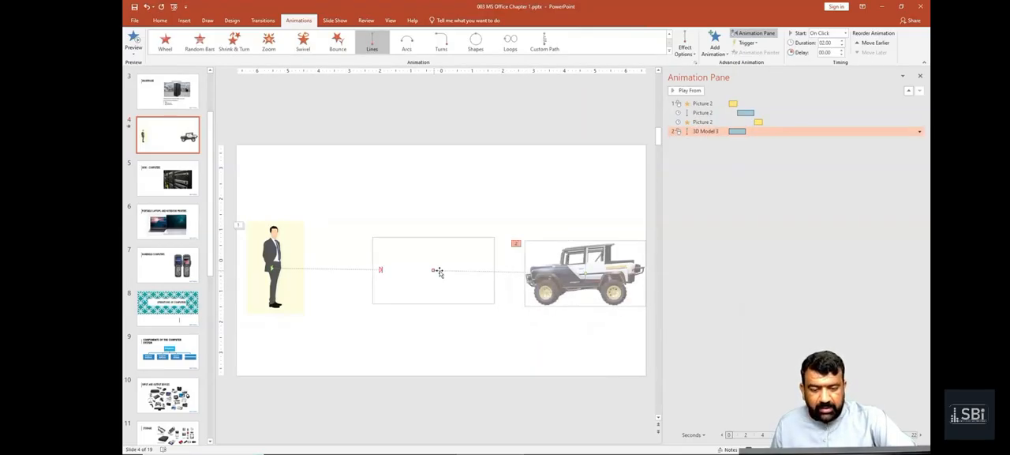
click(456, 329)
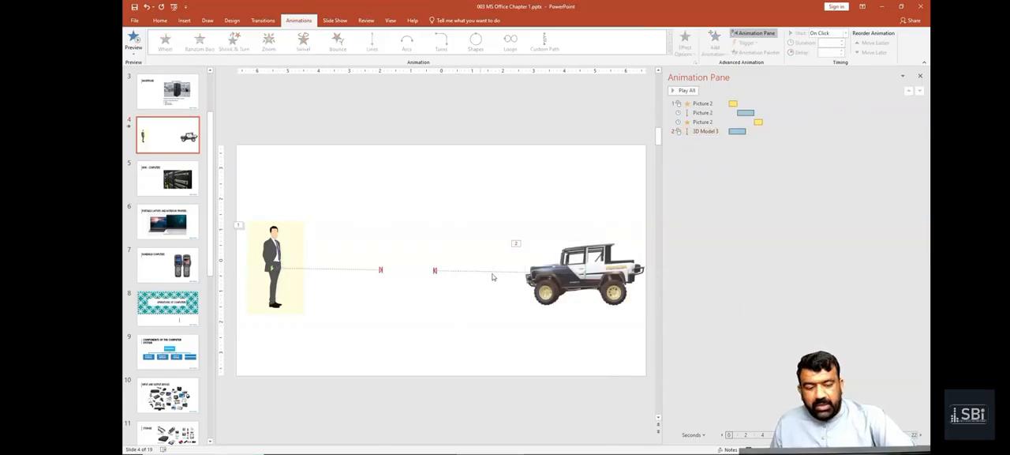
click(133, 38)
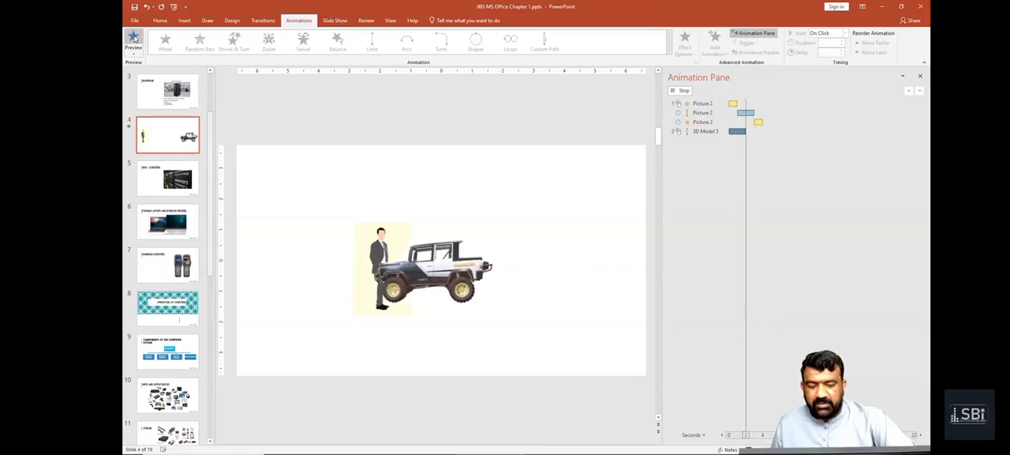
Step: Add a Custom Path animation to the man picture, drawn freehand from mid-slide around the slide edges and back near the man
click(266, 244)
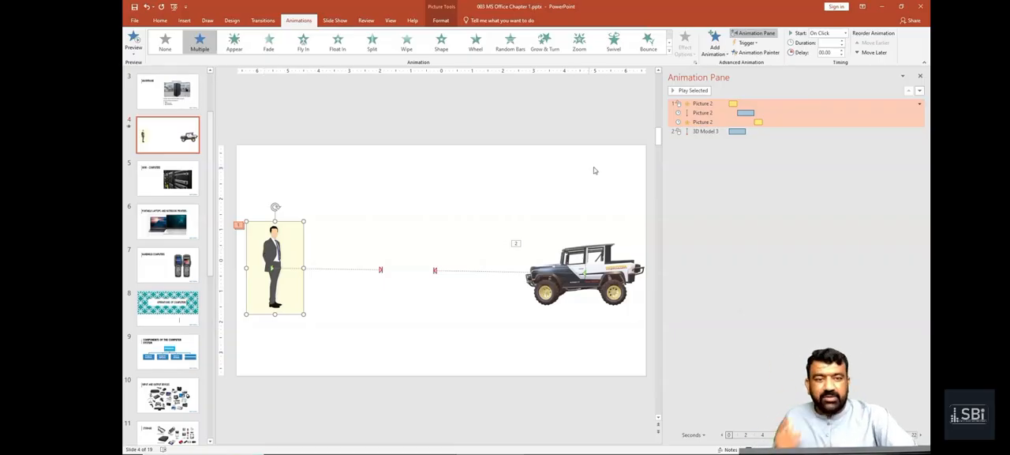
click(670, 55)
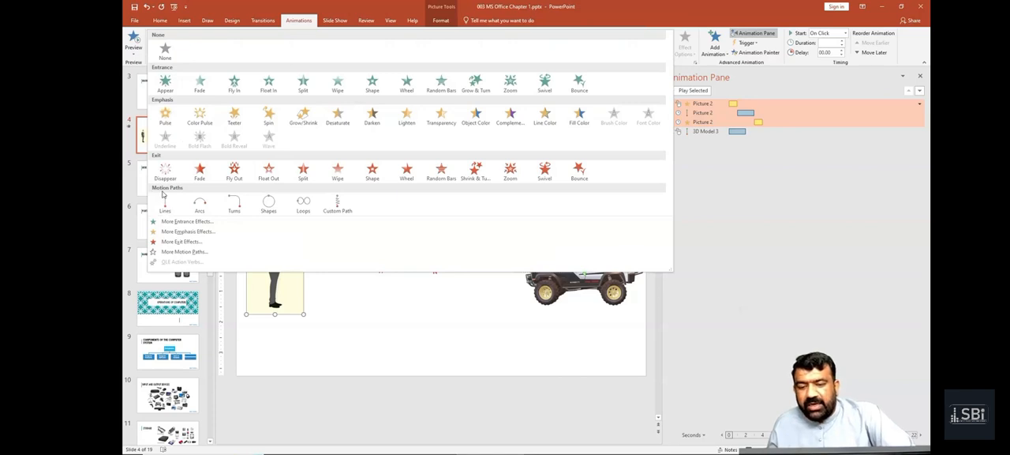
click(692, 212)
click(715, 44)
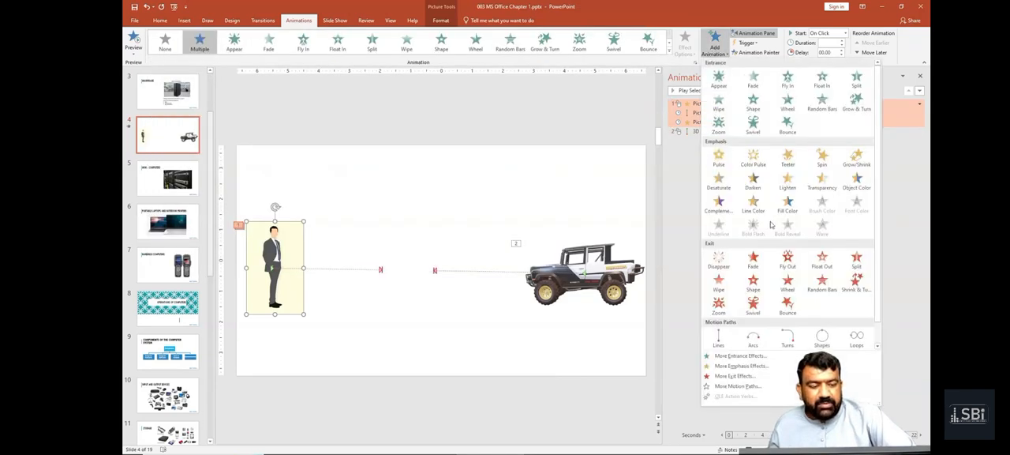
scroll(849, 339, down, 1)
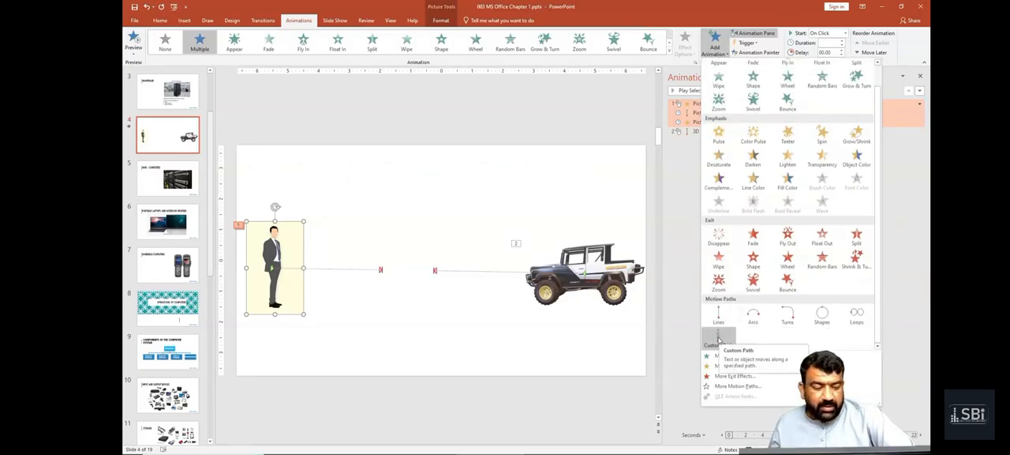
click(719, 339)
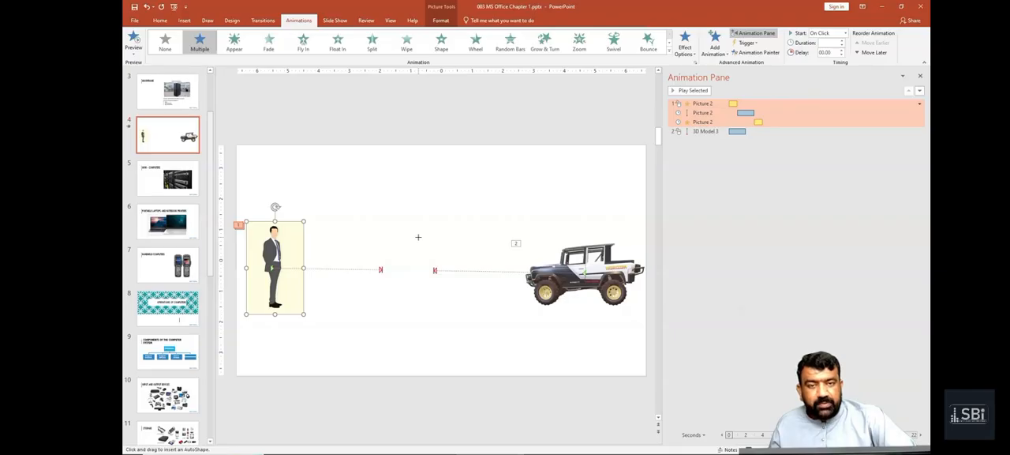
mouse_move(418, 236)
mouse_down()
mouse_move(383, 224)
mouse_move(365, 237)
mouse_move(320, 208)
mouse_move(257, 238)
mouse_move(235, 202)
mouse_move(561, 150)
mouse_move(635, 227)
mouse_move(447, 327)
mouse_move(405, 366)
mouse_move(303, 273)
mouse_up()
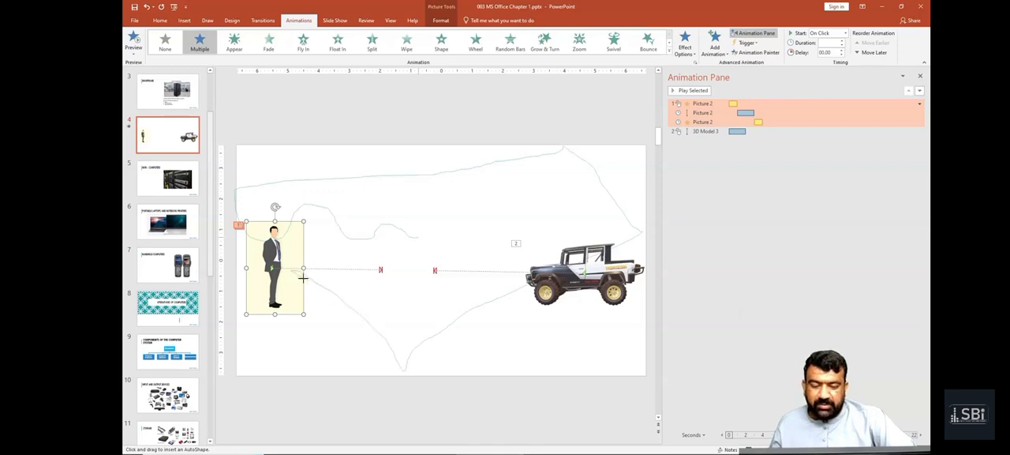
double_click(291, 271)
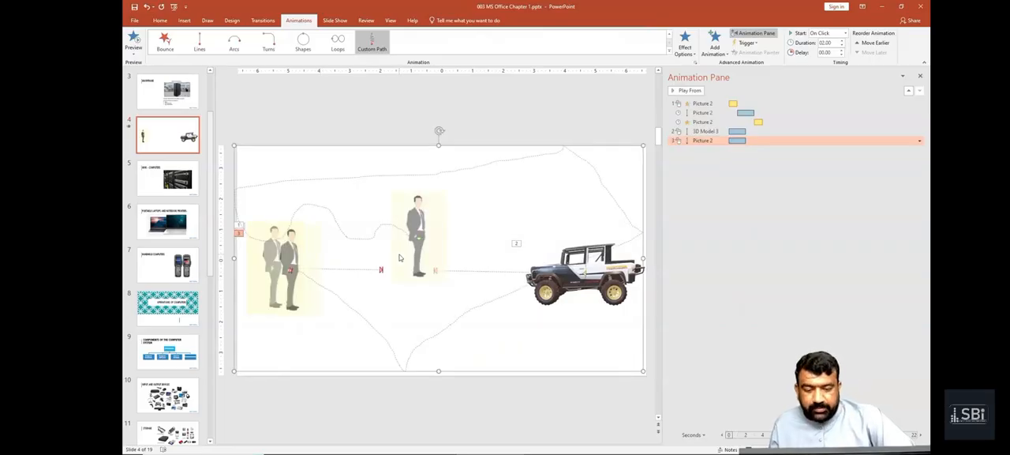
Step: Shift the man's custom motion path slightly down and accept its effect settings with the path Unlocked
drag(417, 237, 419, 253)
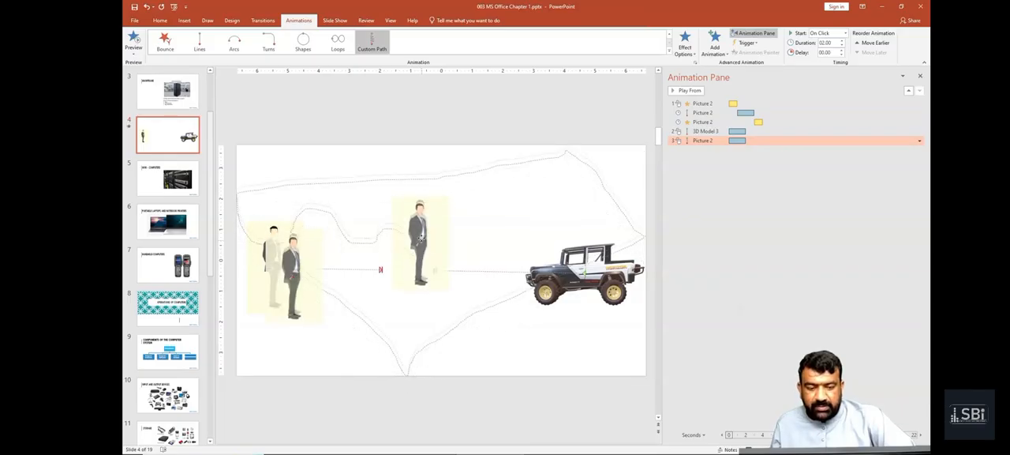
drag(420, 239, 423, 243)
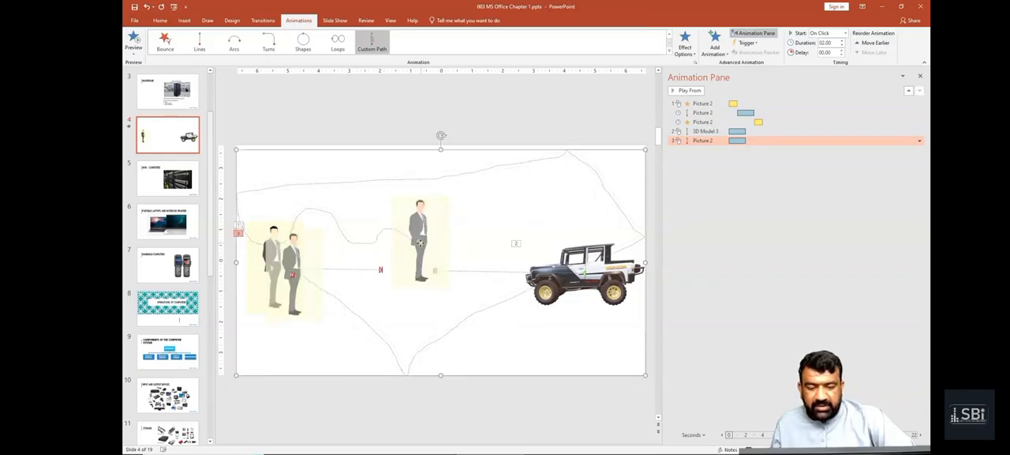
double_click(421, 245)
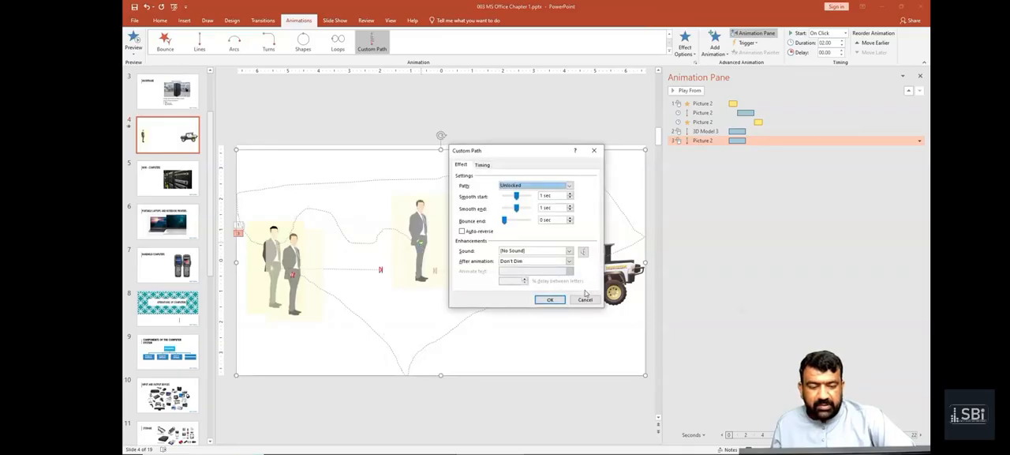
click(550, 300)
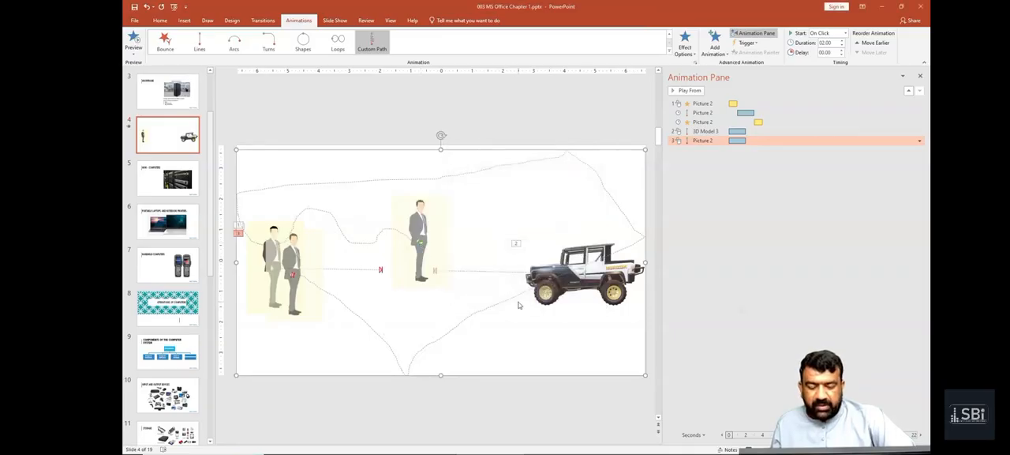
Step: Shorten the man's line motion path so it ends farther from the jeep's path end, and preview the slide's animations
click(264, 264)
click(418, 270)
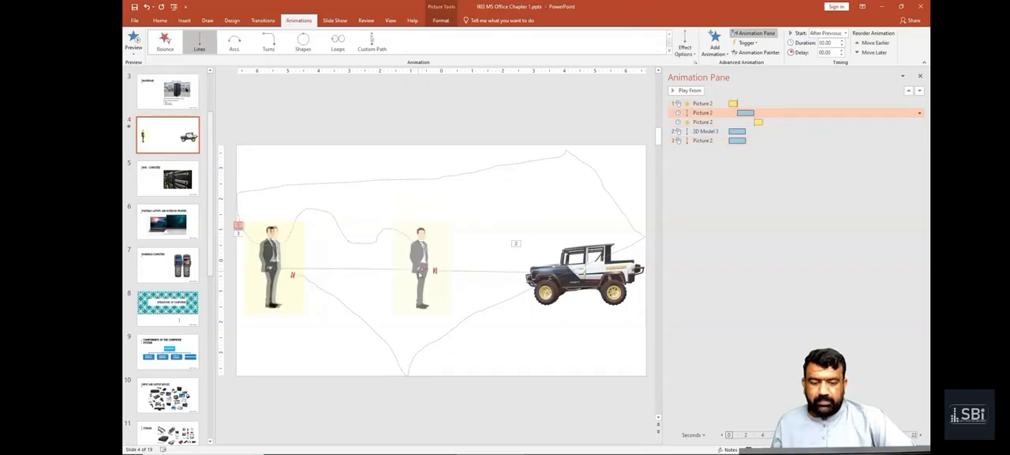
click(377, 122)
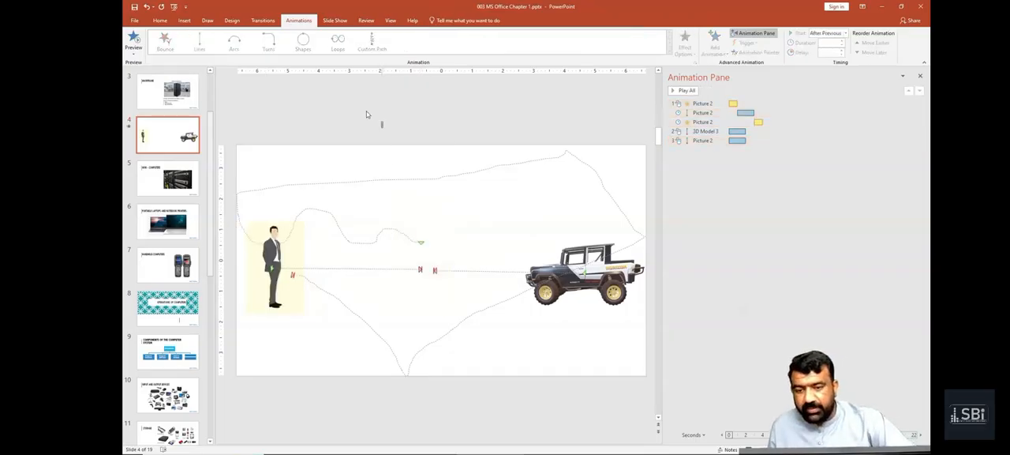
click(134, 41)
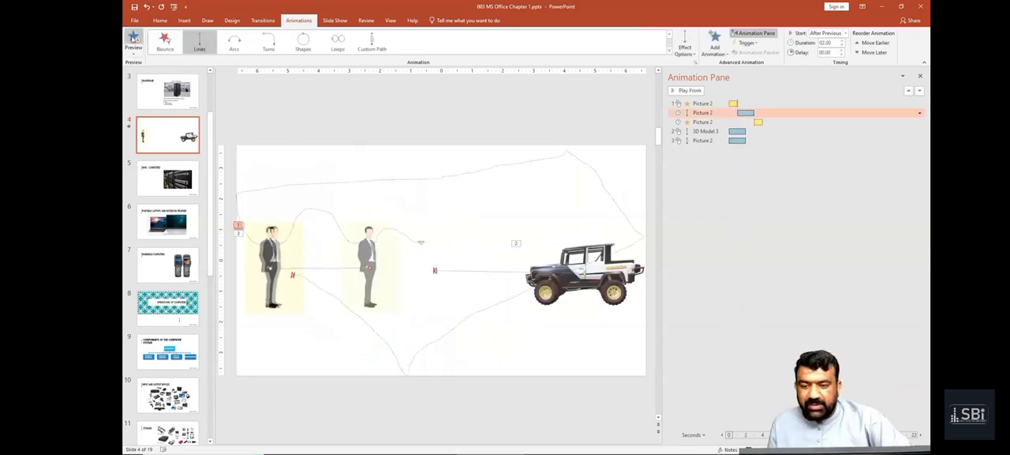
click(133, 38)
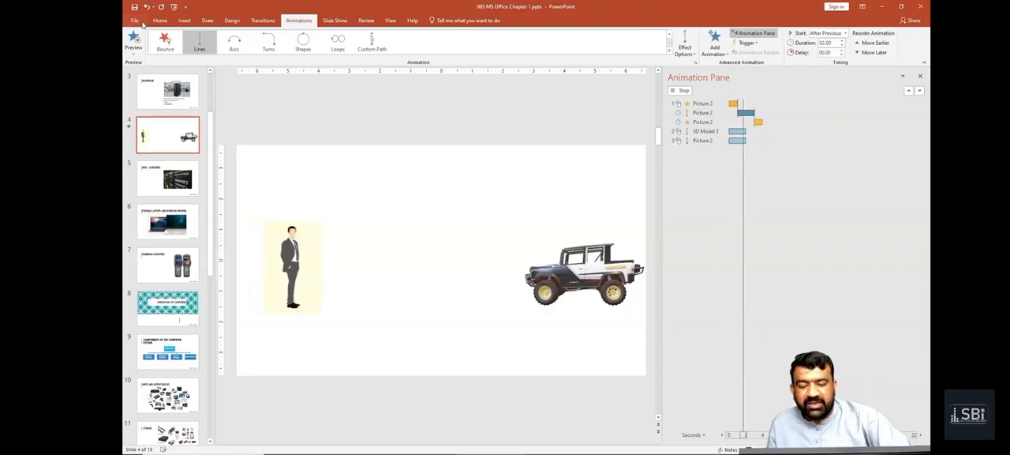